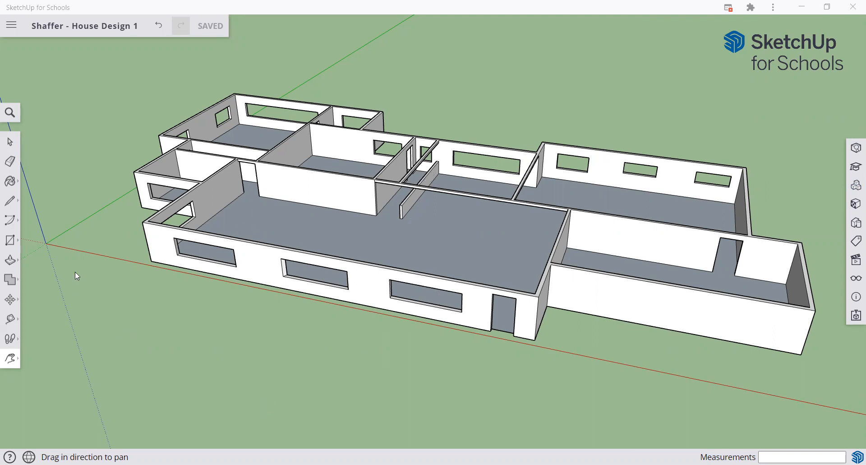
Step: Search the 3D Warehouse components for "window"
{"action": "key", "text": "space"}
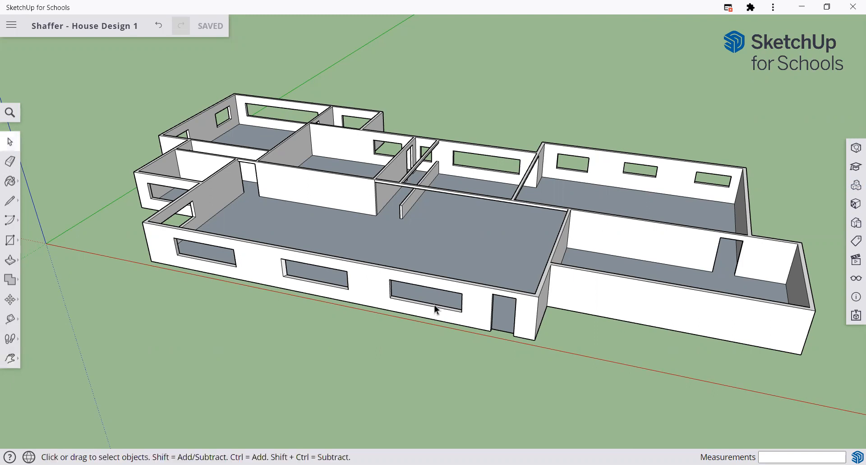
{"action": "key", "text": "o"}
{"action": "left_click_drag", "start_coordinate": [446, 294], "coordinate": [430, 280]}
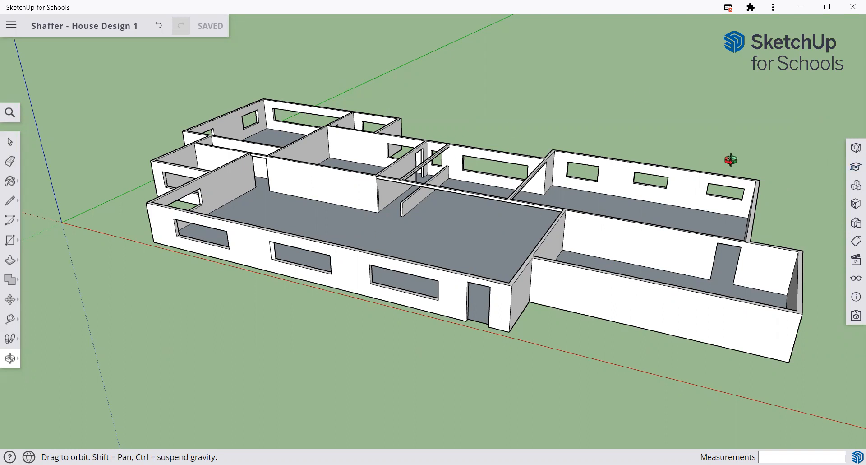
{"action": "left_click", "coordinate": [854, 189]}
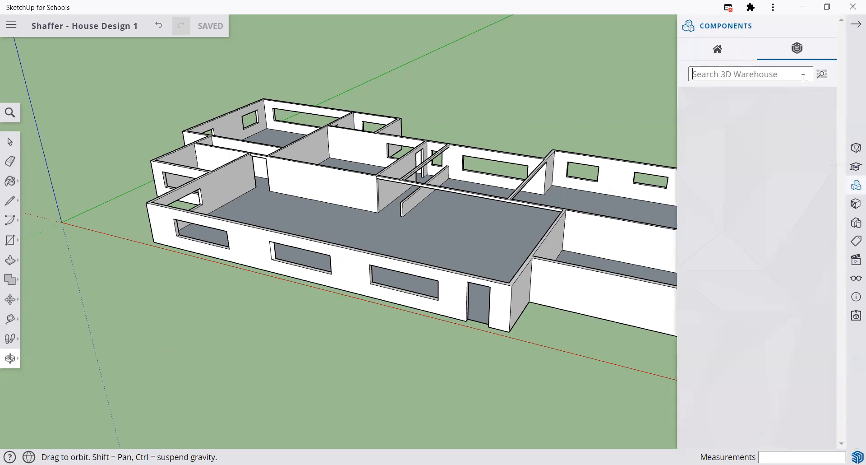
{"action": "left_click", "coordinate": [780, 76]}
{"action": "type", "text": "wi"}
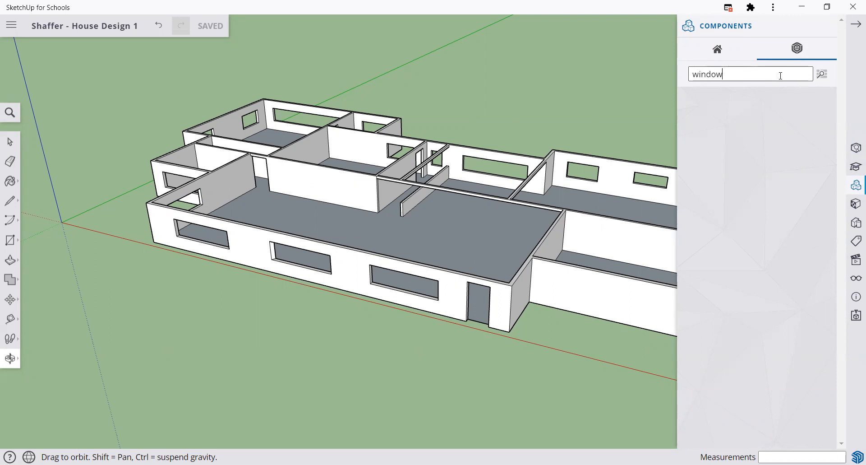
{"action": "type", "text": "ndow"}
{"action": "key", "text": "Return"}
Step: Insert the plain white single-pane window component on the ground in front of the house, then close the component library
{"action": "scroll", "coordinate": [767, 261], "scroll_direction": "down", "scroll_amount": 5}
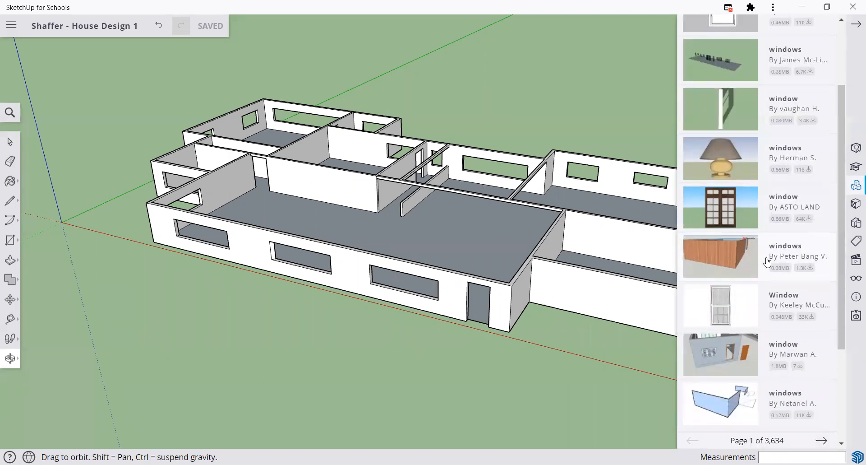
{"action": "scroll", "coordinate": [767, 261], "scroll_direction": "down", "scroll_amount": 1}
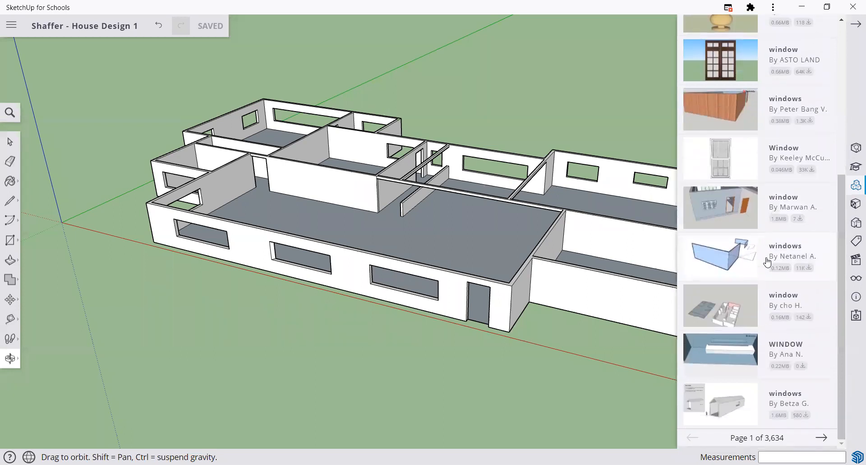
{"action": "scroll", "coordinate": [767, 261], "scroll_direction": "up", "scroll_amount": 6}
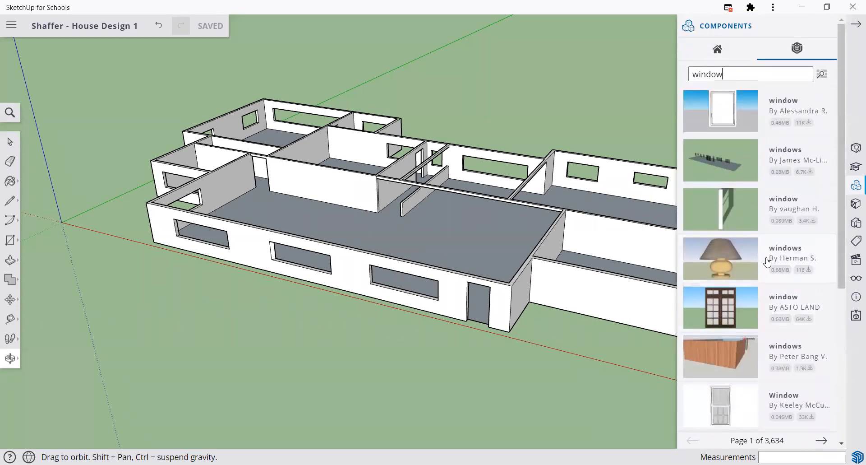
{"action": "left_click", "coordinate": [735, 115]}
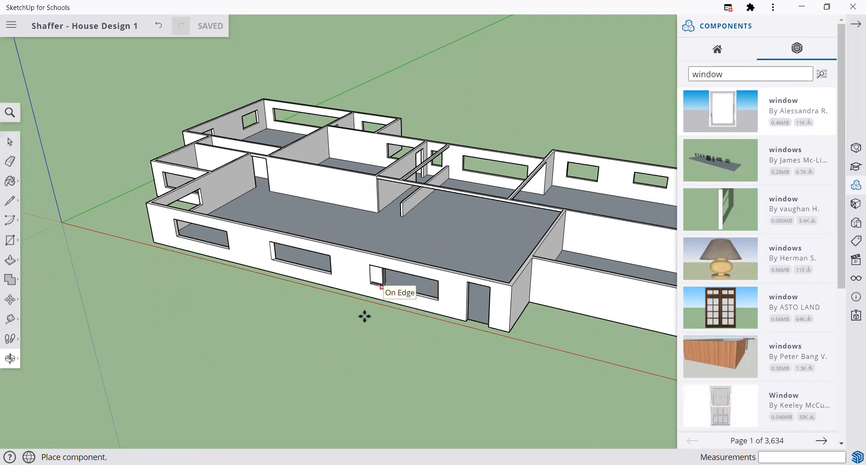
{"action": "left_click", "coordinate": [381, 344]}
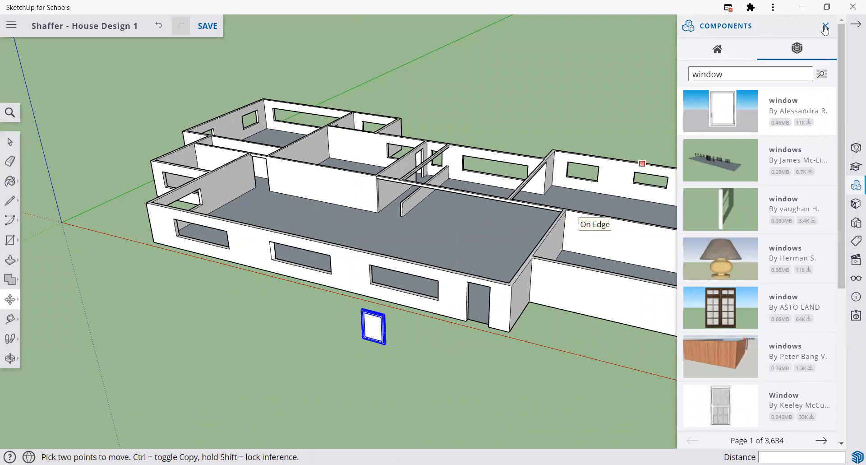
{"action": "left_click", "coordinate": [825, 27]}
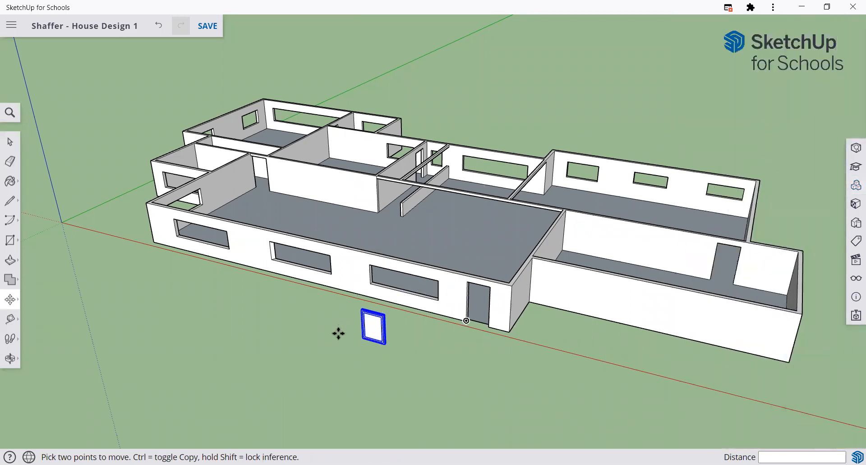
Step: Rotate the window component about 95° on the ground plane, using a pivot just in front of it
{"action": "scroll", "coordinate": [339, 333], "scroll_direction": "up", "scroll_amount": 4}
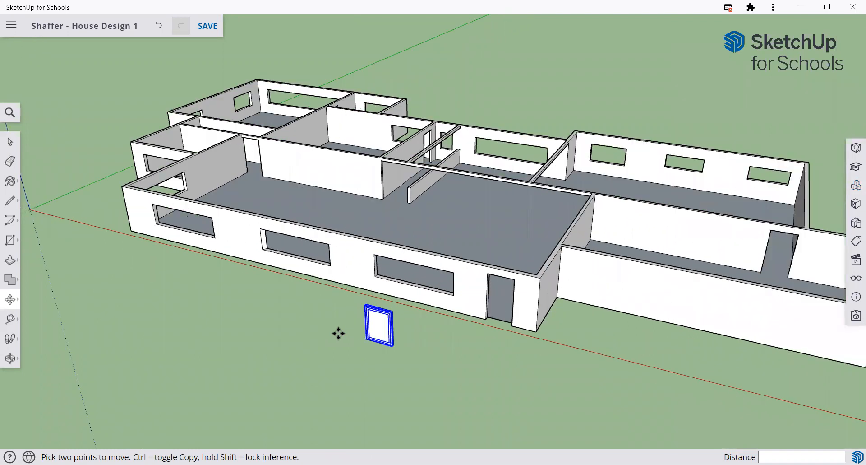
{"action": "scroll", "coordinate": [338, 333], "scroll_direction": "up", "scroll_amount": 4}
{"action": "scroll", "coordinate": [374, 313], "scroll_direction": "up", "scroll_amount": 1}
{"action": "scroll", "coordinate": [375, 313], "scroll_direction": "down", "scroll_amount": 1}
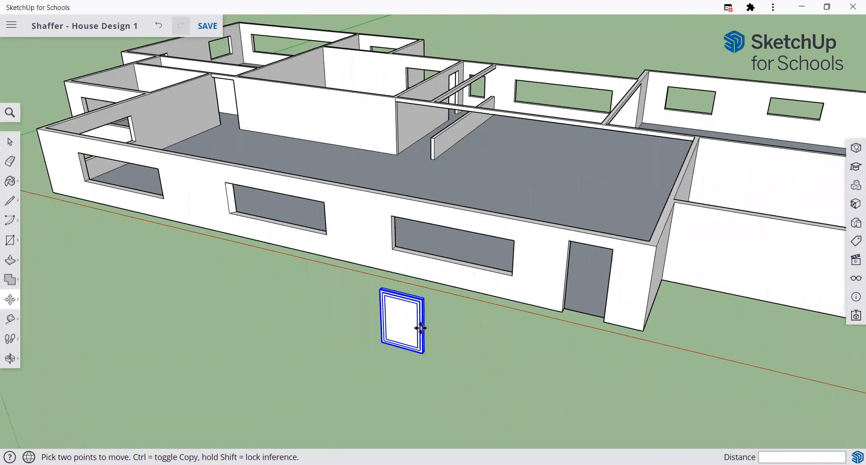
{"action": "scroll", "coordinate": [420, 327], "scroll_direction": "down", "scroll_amount": 1}
{"action": "scroll", "coordinate": [383, 368], "scroll_direction": "down", "scroll_amount": 3}
{"action": "scroll", "coordinate": [413, 351], "scroll_direction": "down", "scroll_amount": 1}
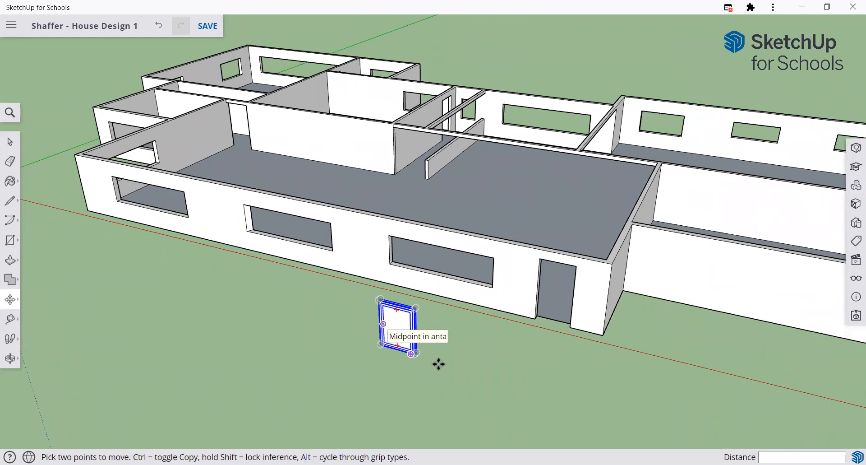
{"action": "key", "text": "space"}
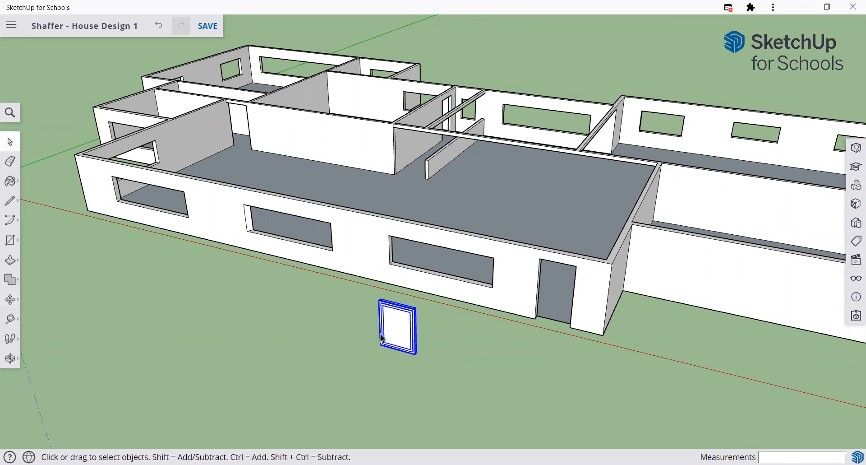
{"action": "left_click", "coordinate": [11, 299]}
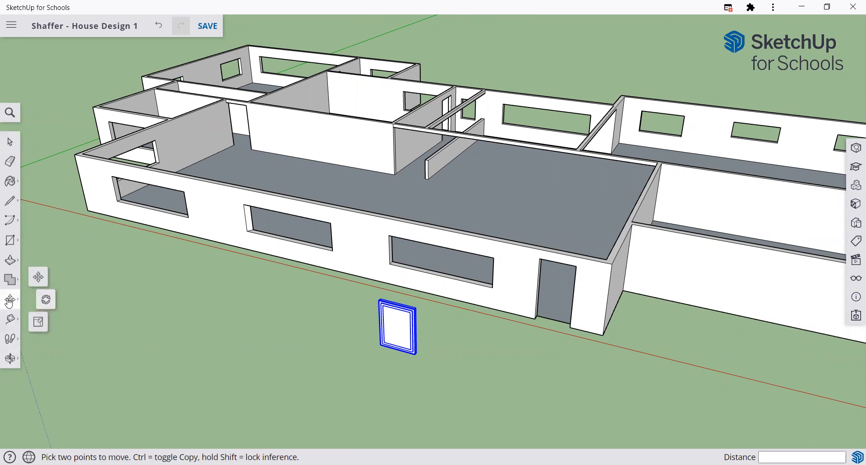
{"action": "left_click", "coordinate": [44, 300]}
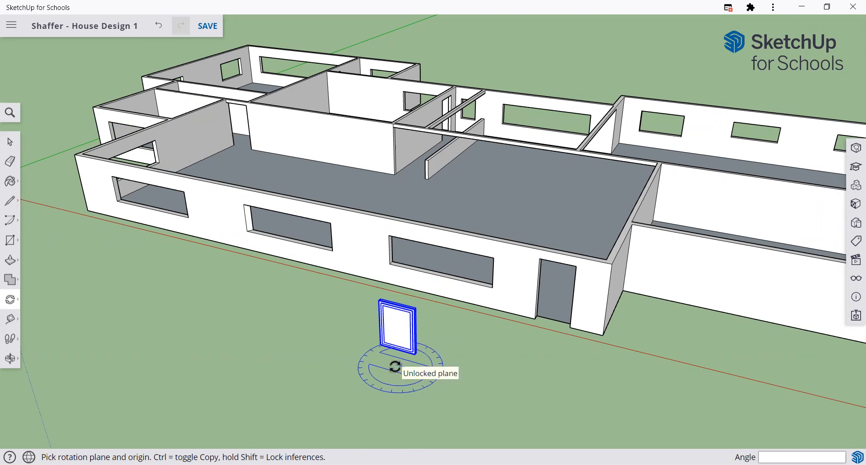
{"action": "left_click", "coordinate": [397, 364]}
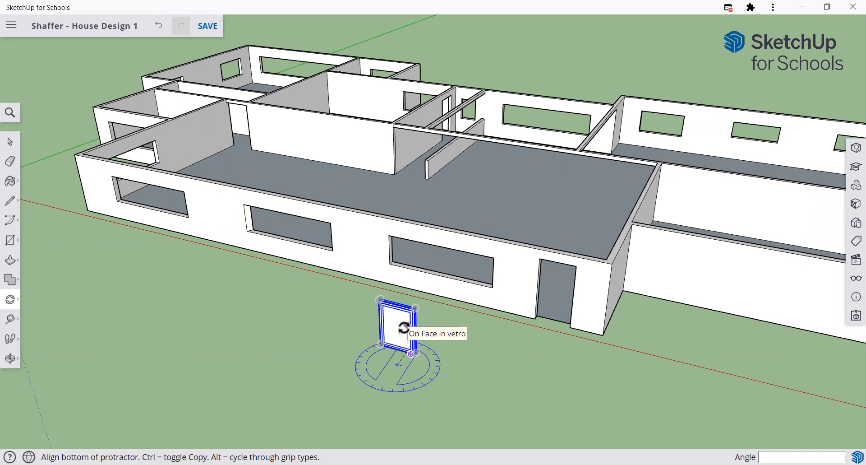
{"action": "left_click", "coordinate": [414, 327]}
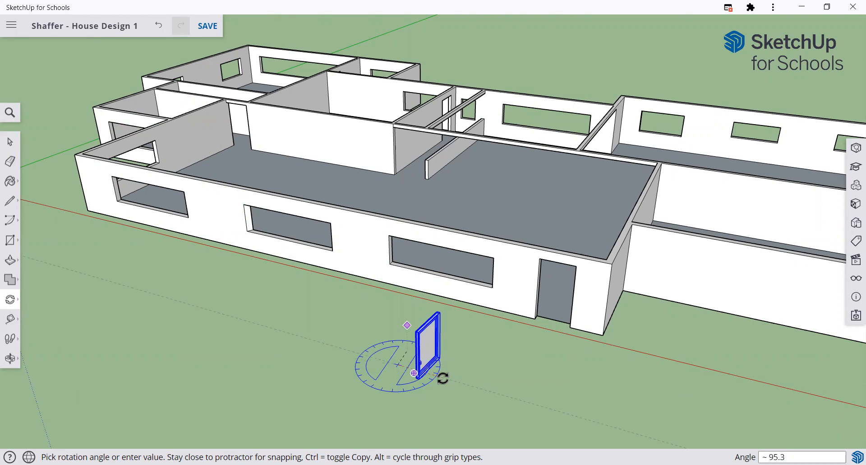
{"action": "left_click", "coordinate": [442, 378]}
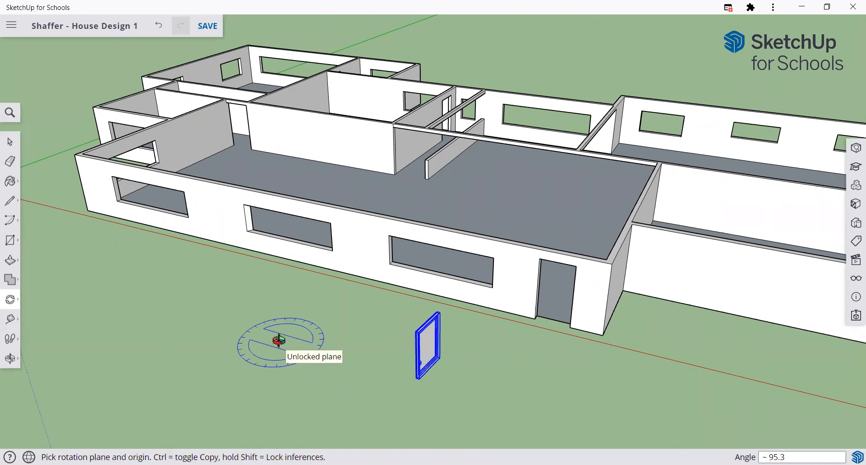
Step: Undo the window's rotation and clear the selection
{"action": "key", "text": "o"}
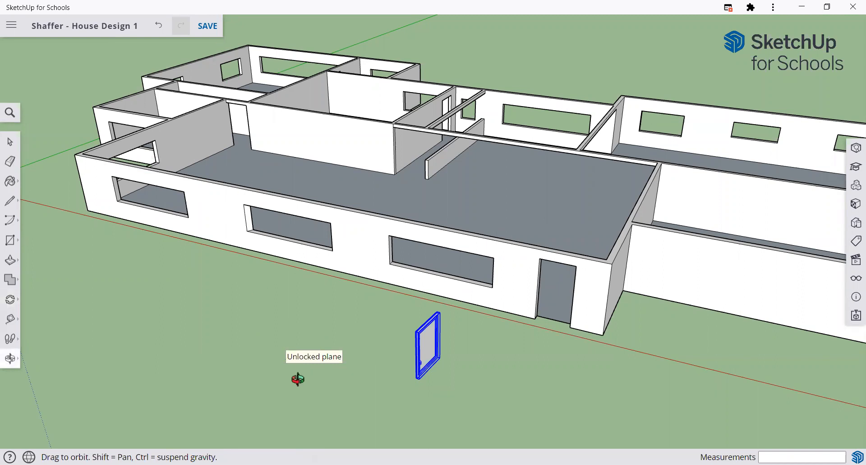
{"action": "left_click_drag", "start_coordinate": [345, 375], "coordinate": [813, 311]}
{"action": "left_click_drag", "start_coordinate": [580, 347], "coordinate": [150, 34]}
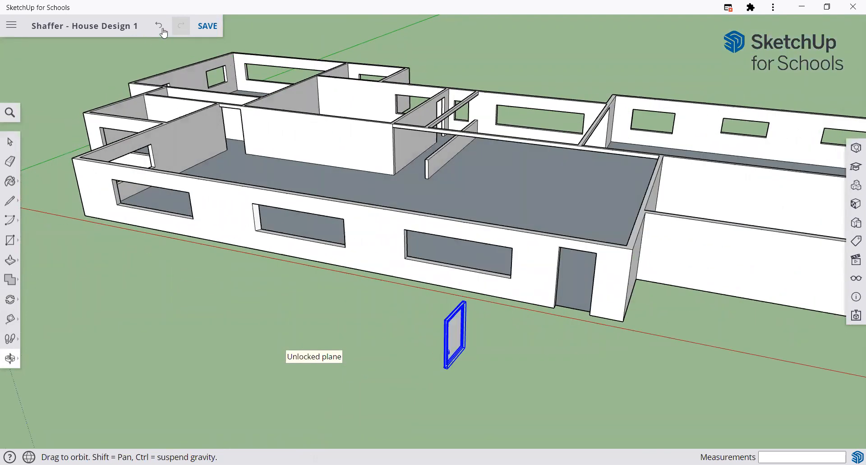
{"action": "left_click", "coordinate": [160, 27]}
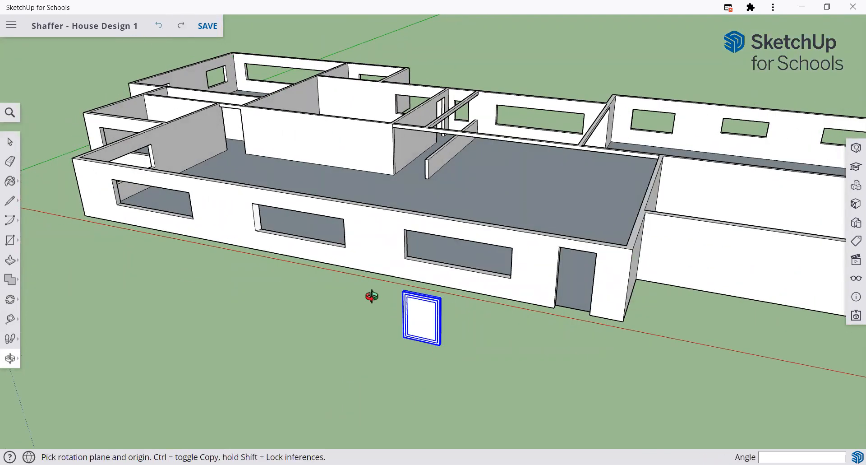
{"action": "key", "text": "space"}
{"action": "left_click", "coordinate": [394, 375]}
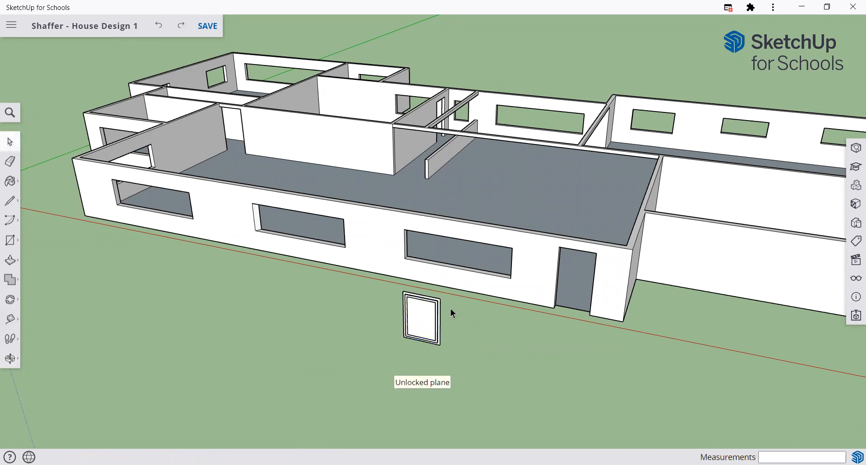
Step: Try rotating the window component about 89° around a pivot on the ground in front of it, and undo that rotation
{"action": "left_click", "coordinate": [424, 315]}
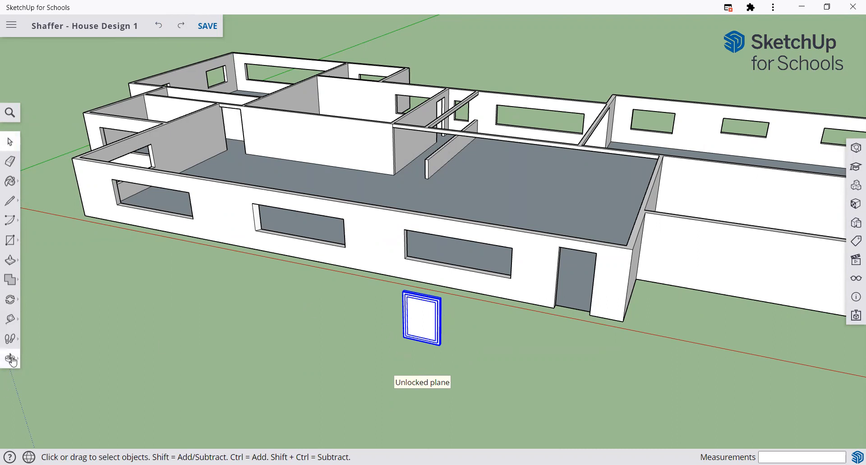
{"action": "left_click", "coordinate": [10, 305]}
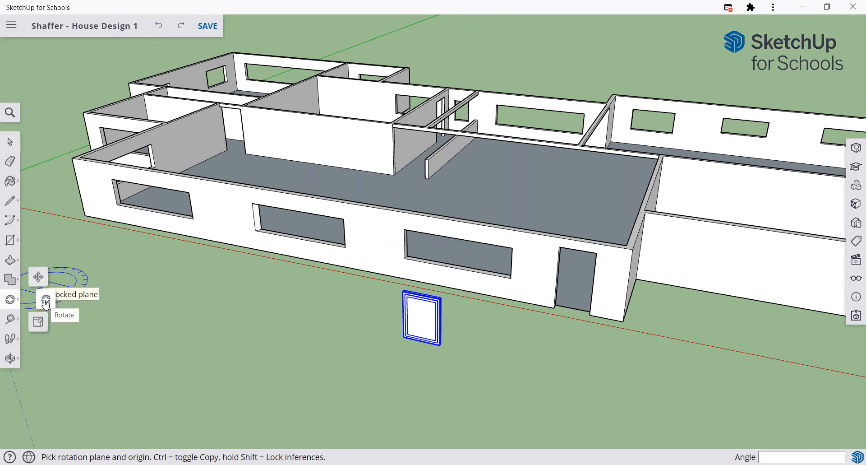
{"action": "left_click", "coordinate": [408, 370]}
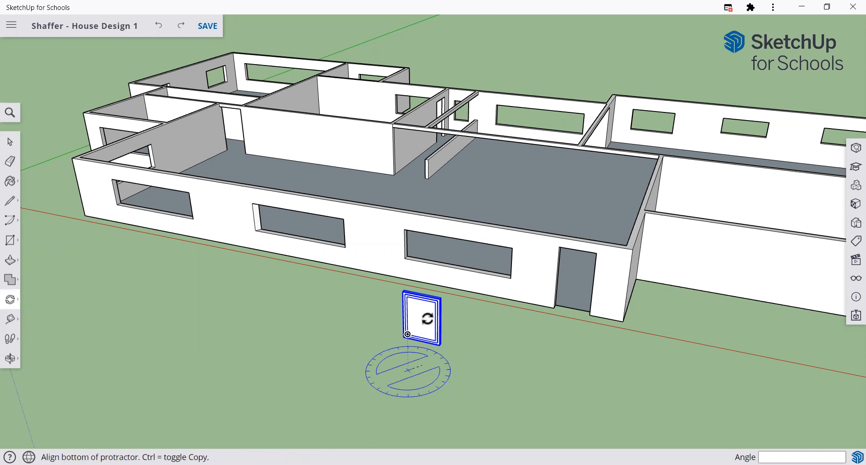
{"action": "left_click", "coordinate": [427, 319]}
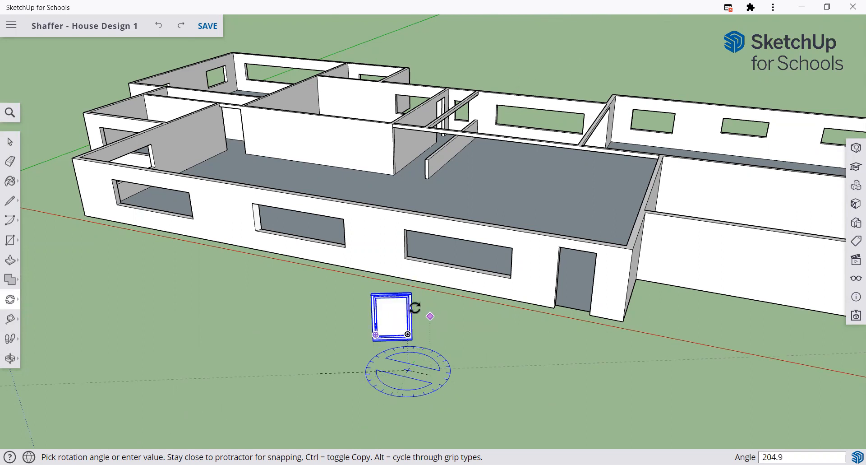
{"action": "left_click", "coordinate": [433, 323]}
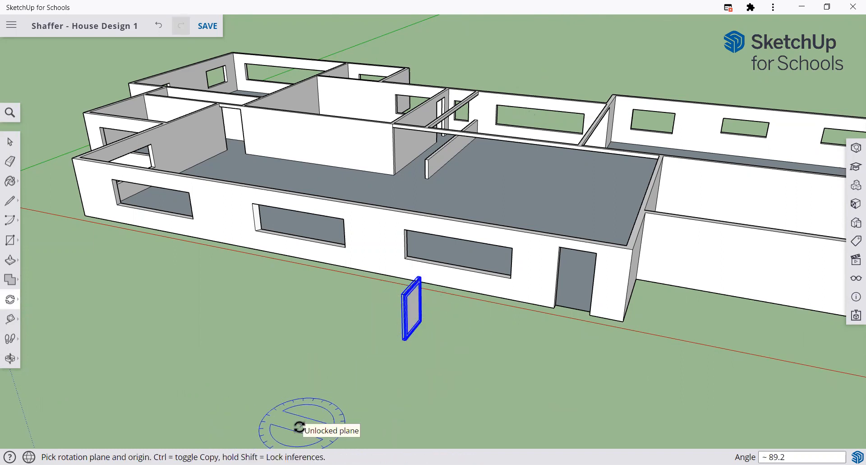
{"action": "key", "text": "space"}
{"action": "left_click", "coordinate": [339, 286]}
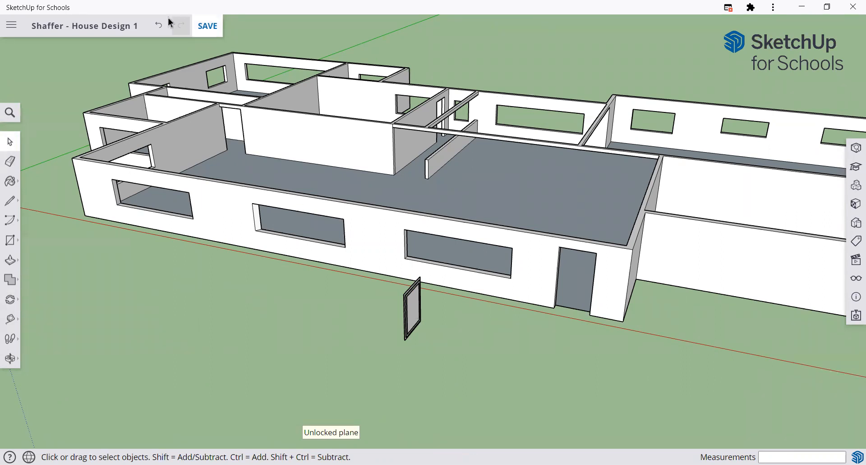
{"action": "left_click", "coordinate": [160, 26]}
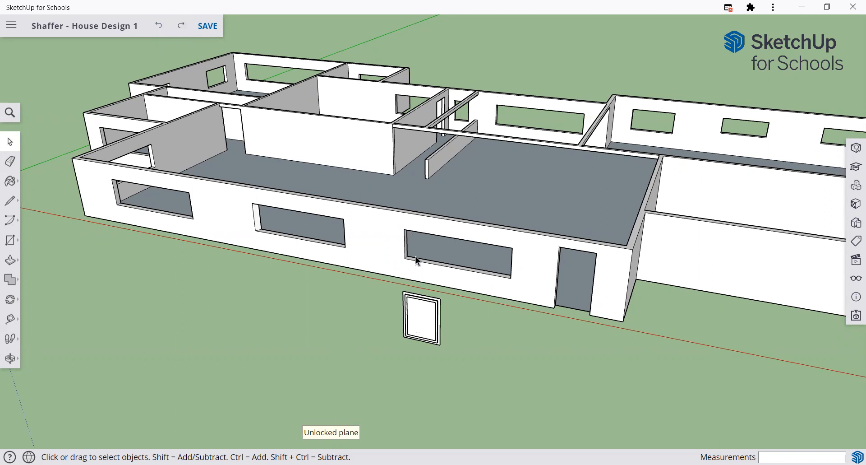
Step: Move the window by its upper-left corner onto the upper-left corner of the front wall opening nearest the door
{"action": "left_click", "coordinate": [421, 321]}
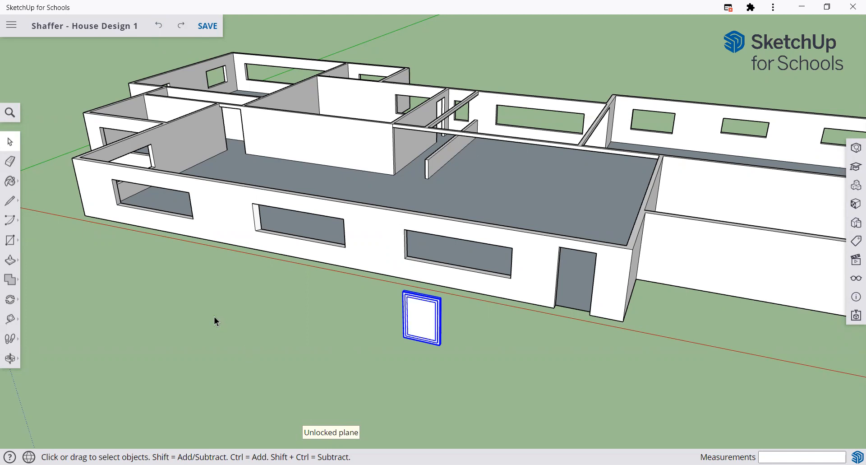
{"action": "key", "text": "m"}
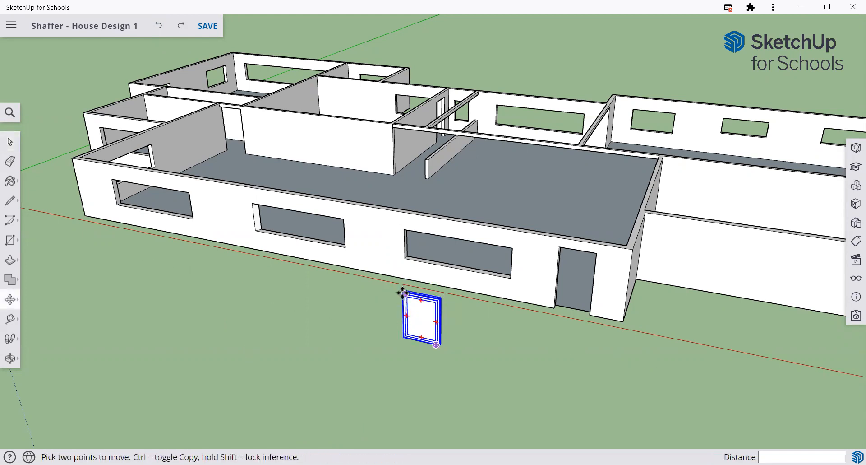
{"action": "scroll", "coordinate": [403, 293], "scroll_direction": "up", "scroll_amount": 5}
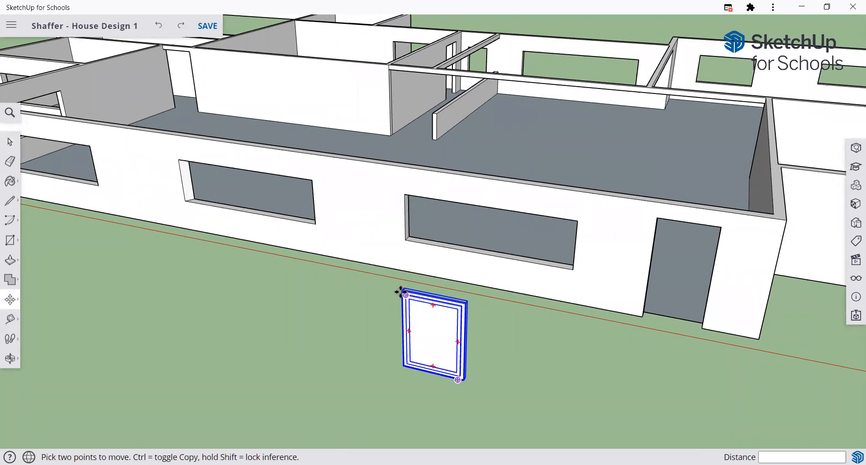
{"action": "left_click", "coordinate": [401, 288]}
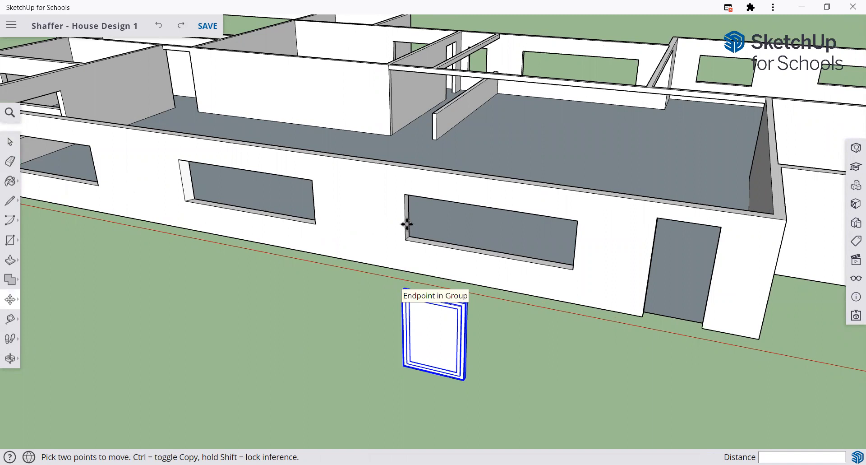
{"action": "left_click", "coordinate": [405, 193]}
{"action": "key", "text": "o"}
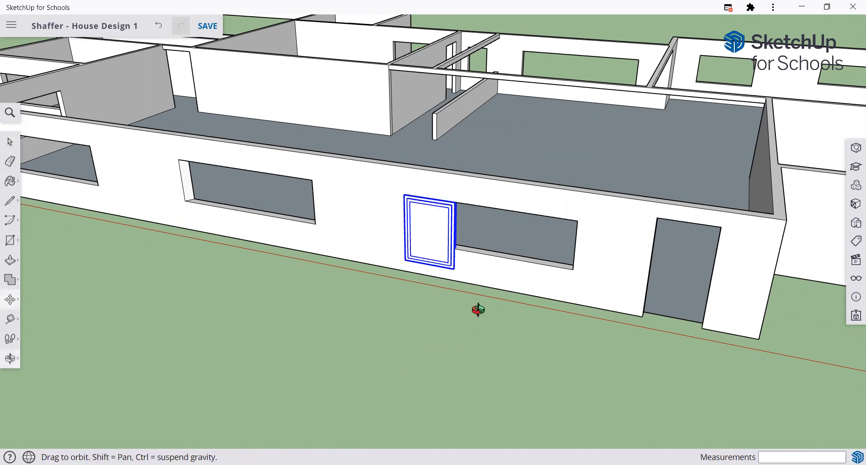
Step: Undo the last move of the window component into the front wall opening
{"action": "right_click", "coordinate": [480, 309]}
{"action": "left_click_drag", "start_coordinate": [389, 339], "coordinate": [435, 332]}
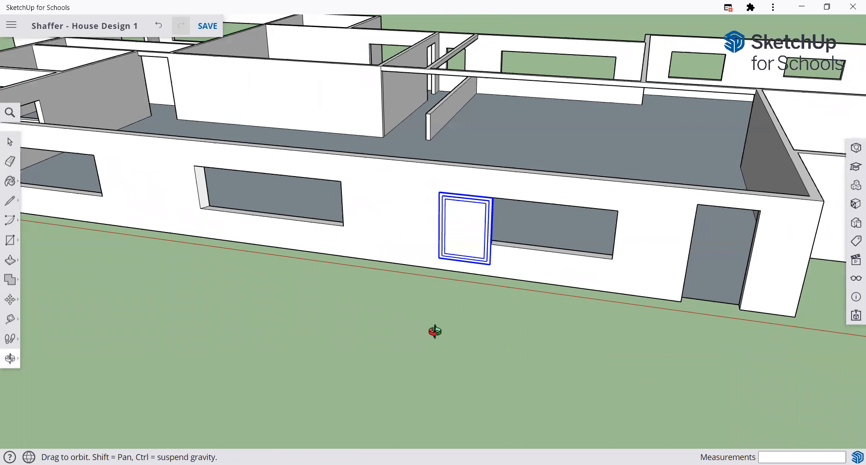
{"action": "scroll", "coordinate": [435, 331], "scroll_direction": "down", "scroll_amount": 5}
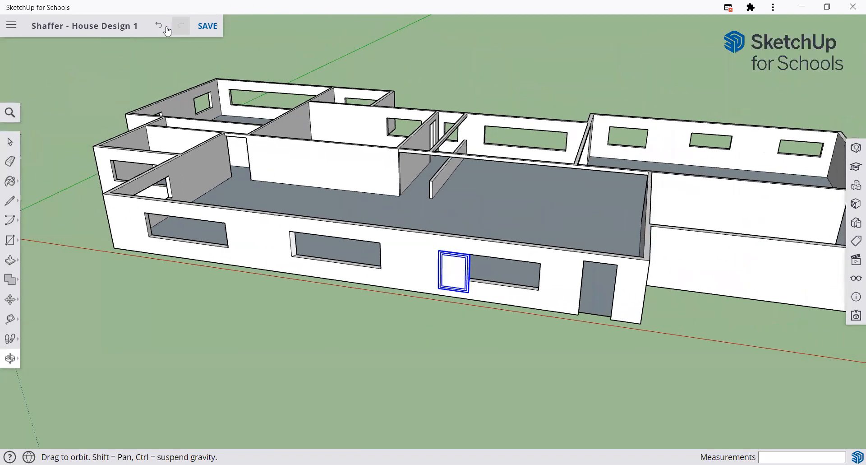
{"action": "left_click", "coordinate": [164, 29]}
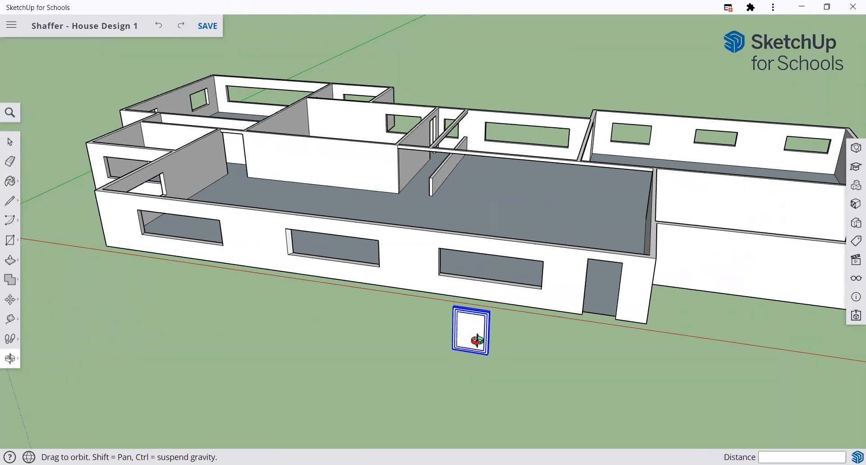
Step: Move the window by its upper-left outer corner onto the upper-left corner of the front wall opening beside the doorway
{"action": "key", "text": "space"}
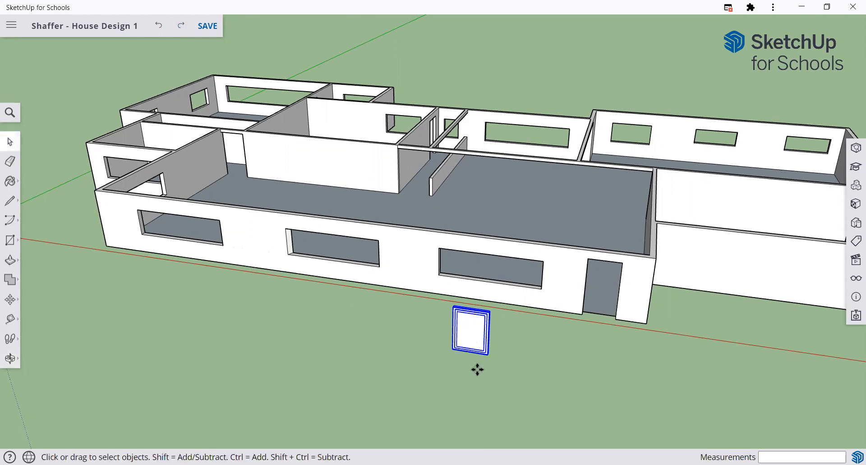
{"action": "key", "text": "m"}
{"action": "scroll", "coordinate": [465, 309], "scroll_direction": "up", "scroll_amount": 2}
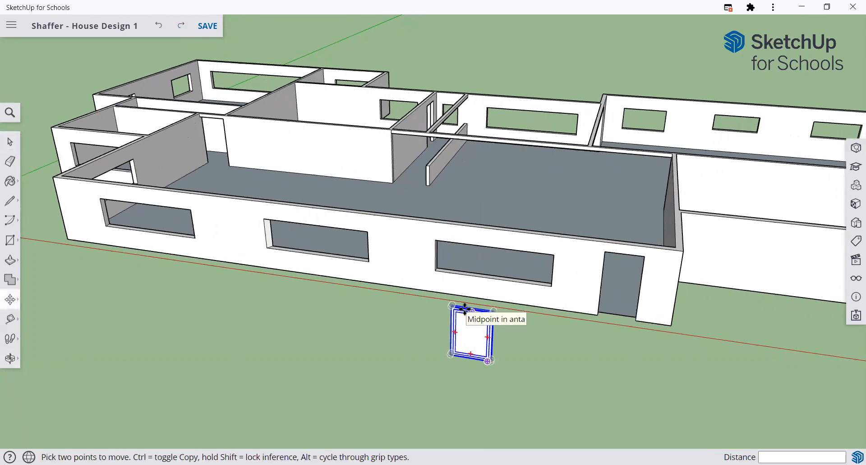
{"action": "scroll", "coordinate": [465, 309], "scroll_direction": "up", "scroll_amount": 5}
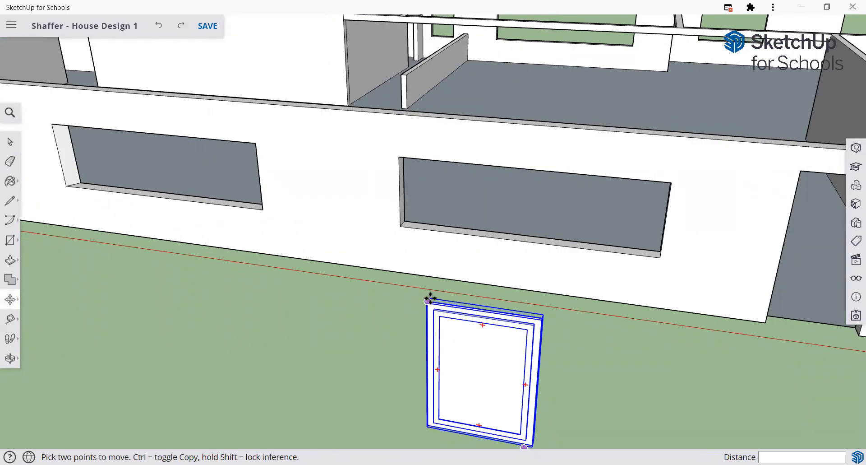
{"action": "left_click", "coordinate": [429, 299]}
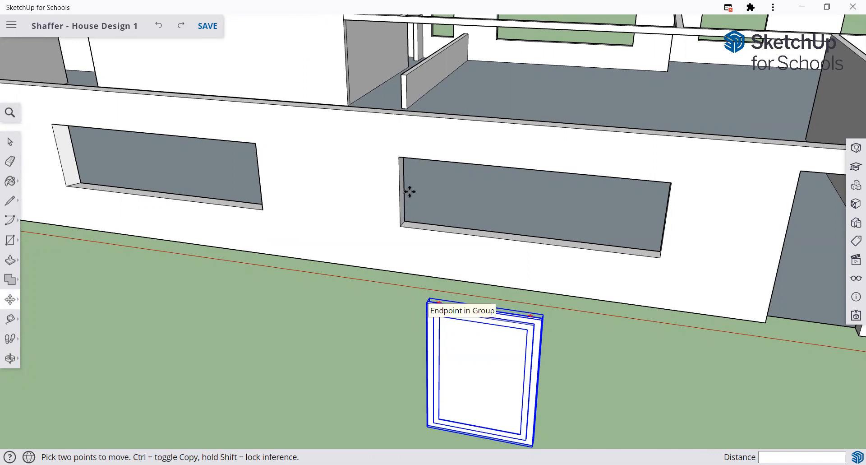
{"action": "left_click", "coordinate": [399, 159]}
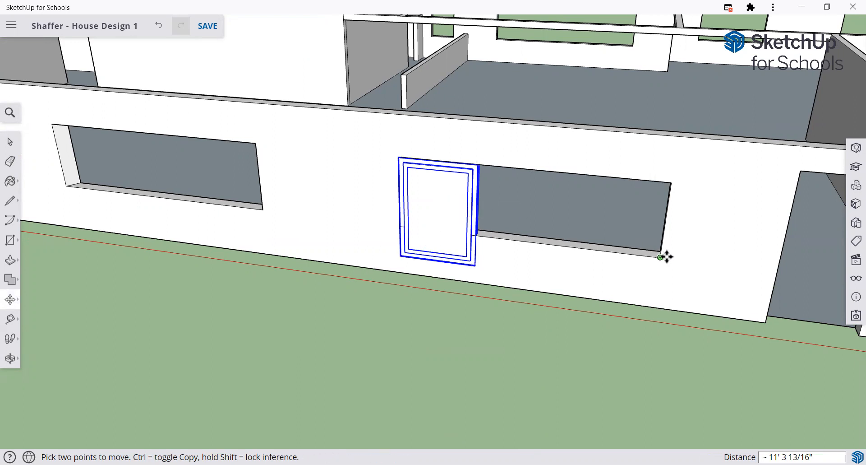
{"action": "key", "text": "space"}
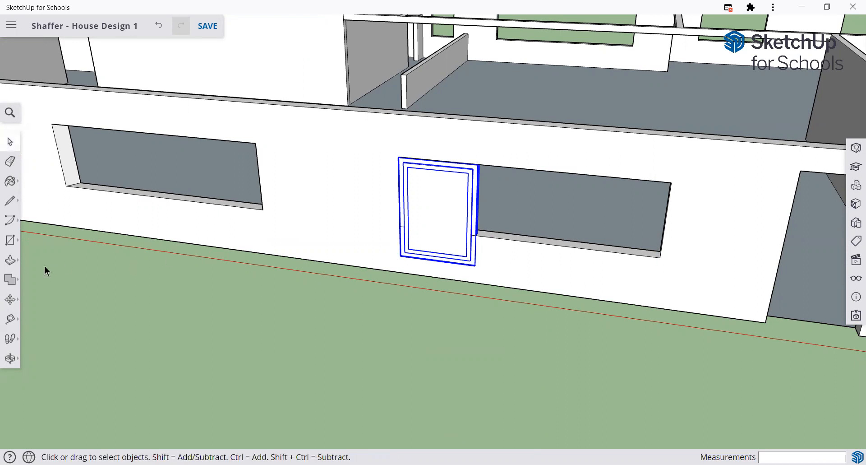
Step: Scale the window component in width and height so that it fills the front wall opening beside the doorway
{"action": "left_click", "coordinate": [11, 265]}
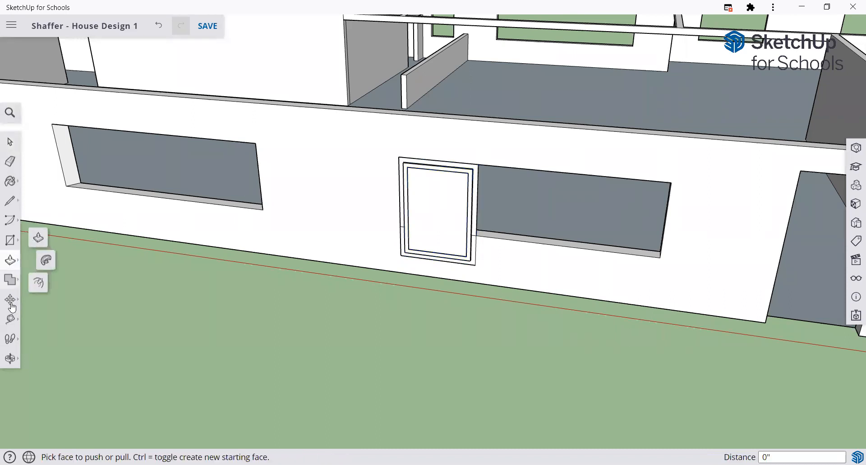
{"action": "mouse_move", "coordinate": [12, 306]}
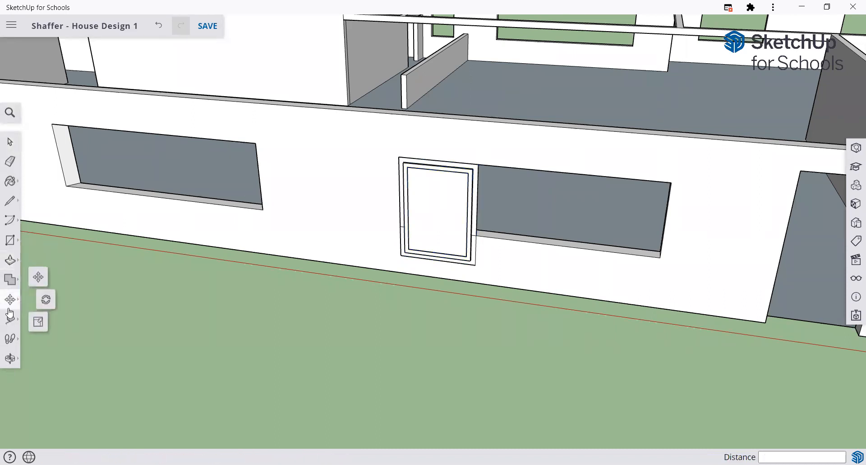
{"action": "left_click", "coordinate": [38, 276]}
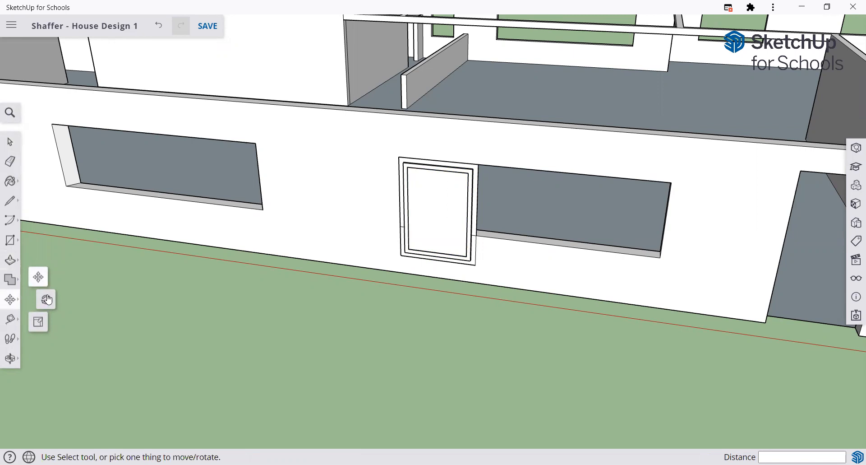
{"action": "left_click", "coordinate": [39, 323]}
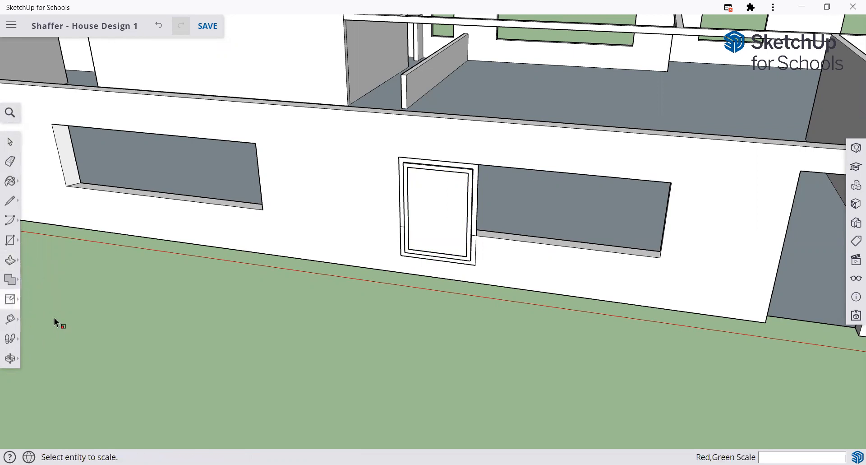
{"action": "left_click", "coordinate": [466, 200]}
{"action": "left_click_drag", "start_coordinate": [471, 261], "coordinate": [671, 228]}
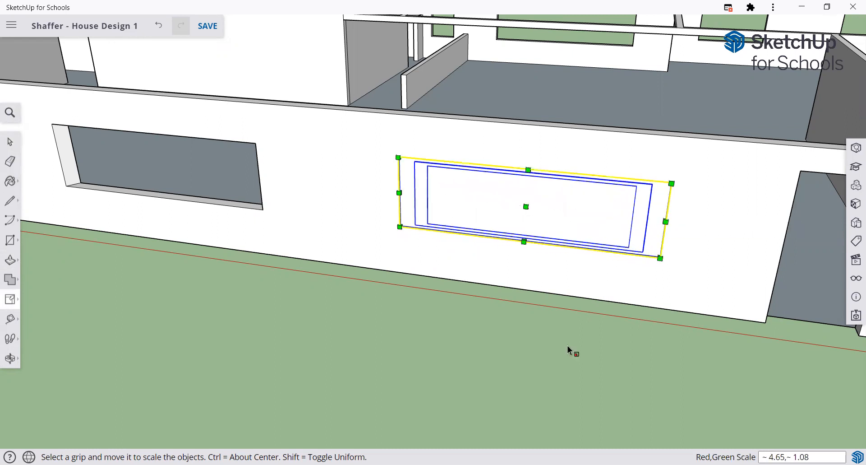
{"action": "key", "text": "space"}
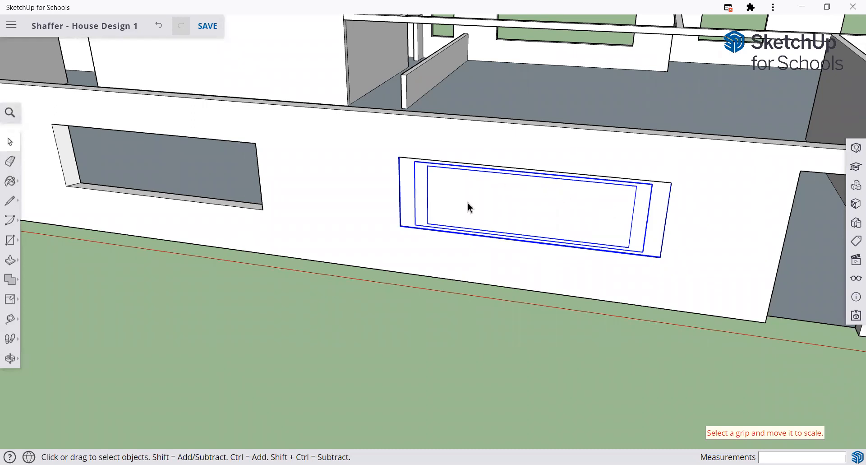
Step: Search 3D Warehouse for "door"
{"action": "scroll", "coordinate": [528, 301], "scroll_direction": "down", "scroll_amount": 4}
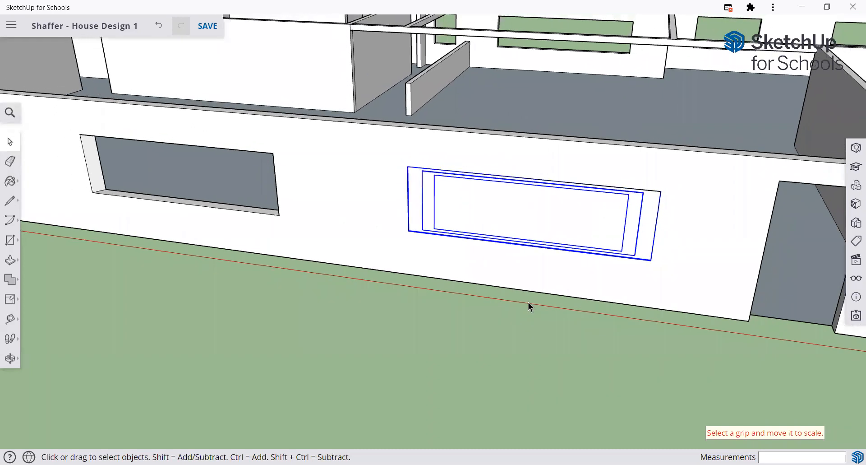
{"action": "scroll", "coordinate": [570, 225], "scroll_direction": "down", "scroll_amount": 2}
{"action": "scroll", "coordinate": [564, 296], "scroll_direction": "down", "scroll_amount": 1}
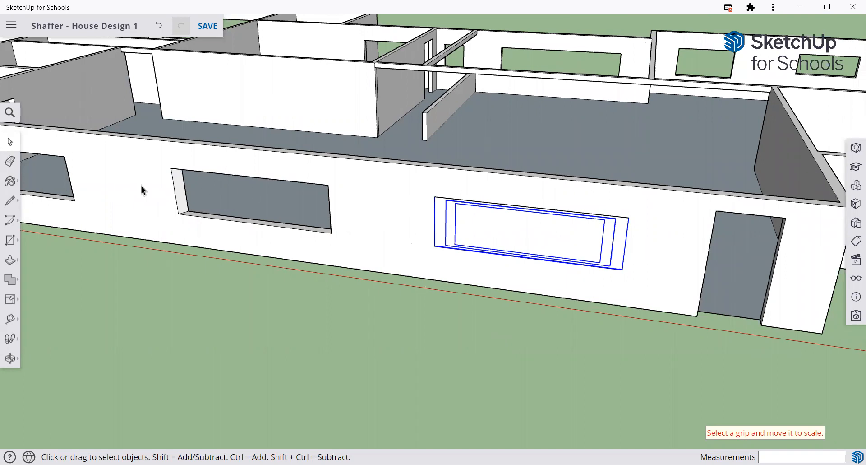
{"action": "scroll", "coordinate": [316, 279], "scroll_direction": "down", "scroll_amount": 5}
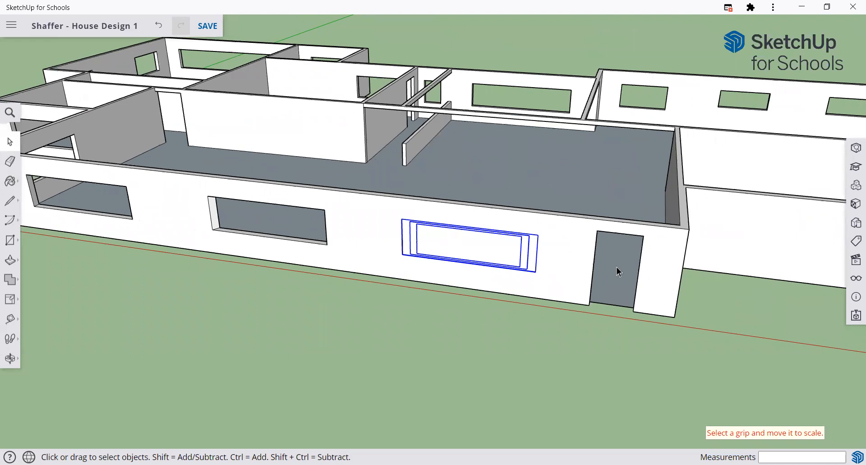
{"action": "left_click", "coordinate": [856, 186]}
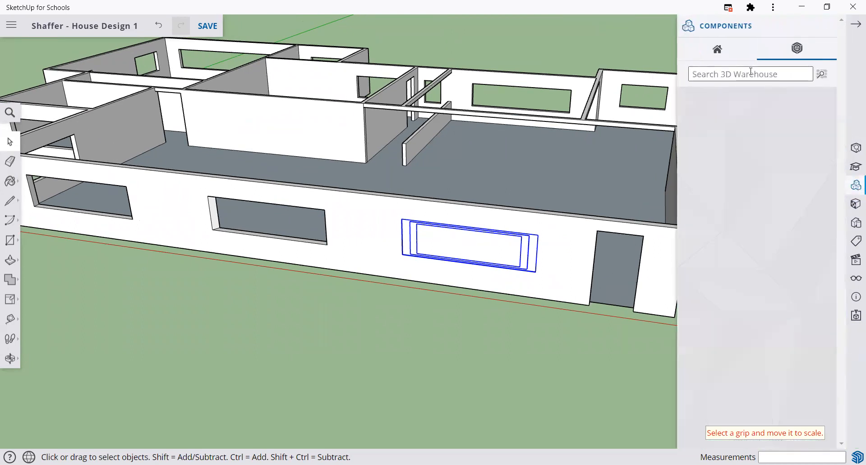
{"action": "left_click", "coordinate": [751, 72]}
{"action": "type", "text": "door"}
{"action": "key", "text": "Return"}
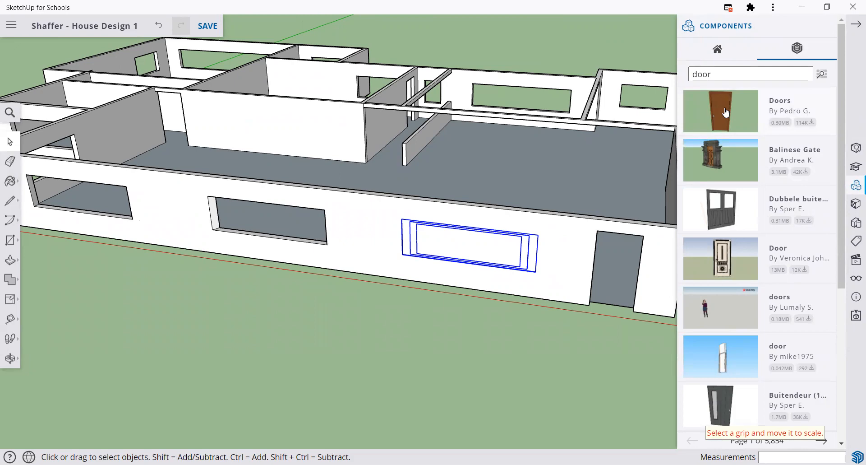
Step: Insert the brown "Doors" component and place it on the ground in front of the house
{"action": "left_click", "coordinate": [725, 108]}
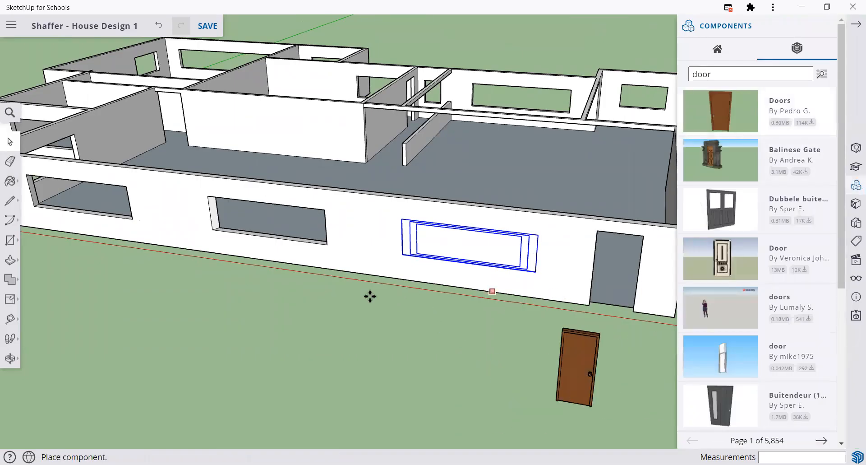
{"action": "left_click", "coordinate": [330, 284]}
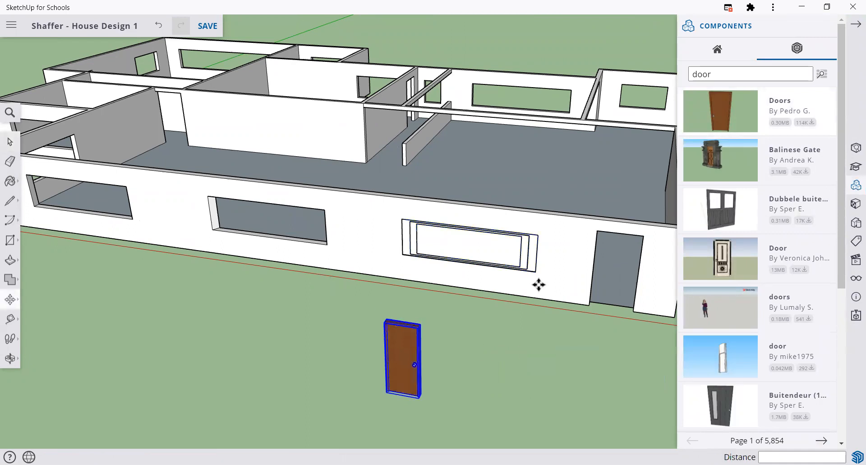
{"action": "left_click", "coordinate": [825, 26]}
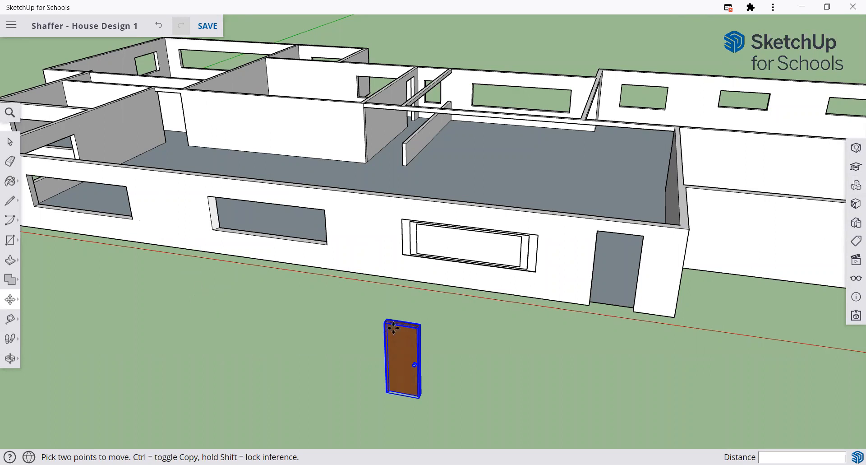
Step: Move the door by its upper-left front corner onto the upper-left corner of the front doorway opening
{"action": "scroll", "coordinate": [394, 324], "scroll_direction": "down", "scroll_amount": 1}
{"action": "scroll", "coordinate": [394, 324], "scroll_direction": "up", "scroll_amount": 3}
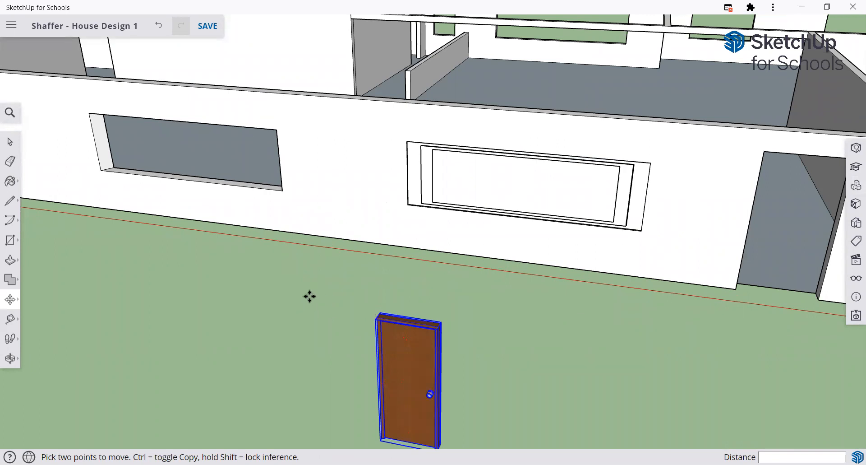
{"action": "left_click", "coordinate": [377, 317]}
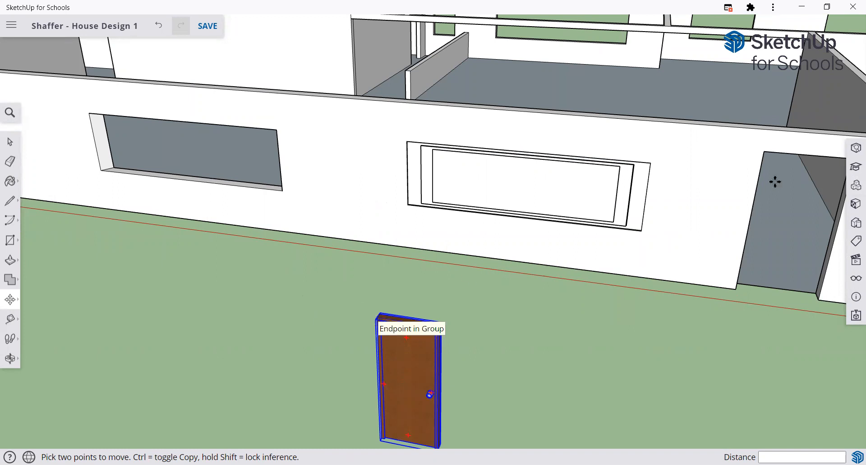
{"action": "left_click", "coordinate": [765, 151]}
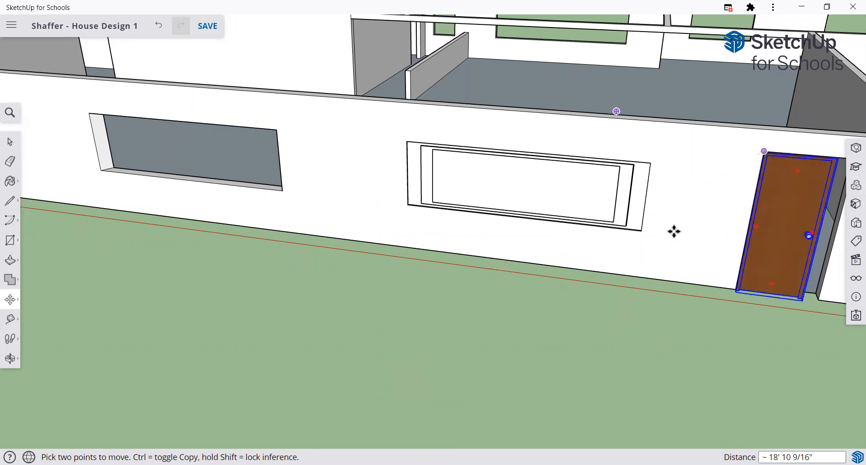
Step: Scale the door component in width and height to fill the front doorway opening, and clear the selection
{"action": "key", "text": "h"}
{"action": "left_click_drag", "start_coordinate": [560, 243], "coordinate": [466, 244]}
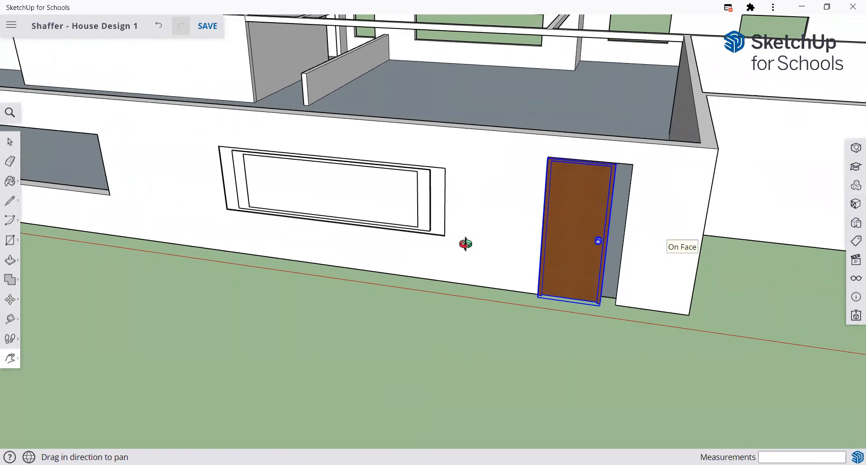
{"action": "key", "text": "o"}
{"action": "left_click_drag", "start_coordinate": [390, 282], "coordinate": [502, 249]}
{"action": "key", "text": "space"}
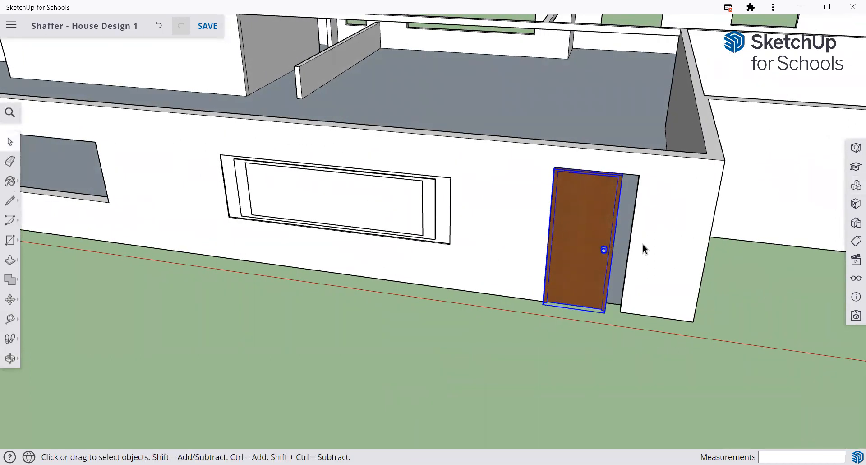
{"action": "left_click", "coordinate": [11, 301]}
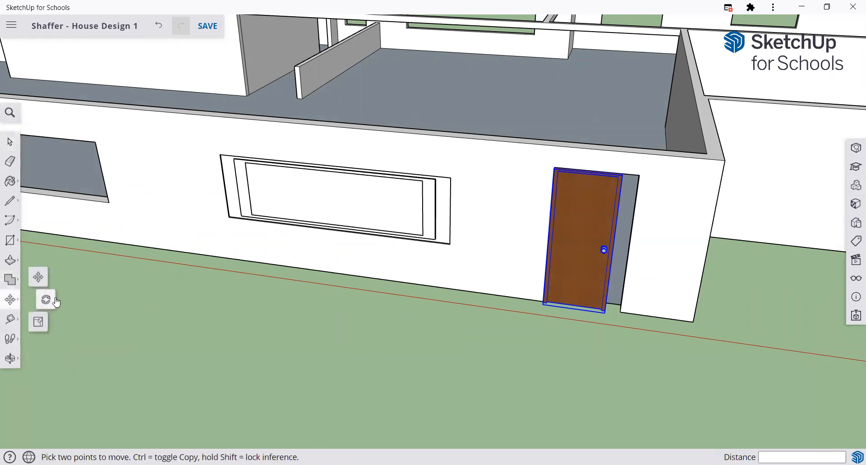
{"action": "left_click", "coordinate": [39, 326]}
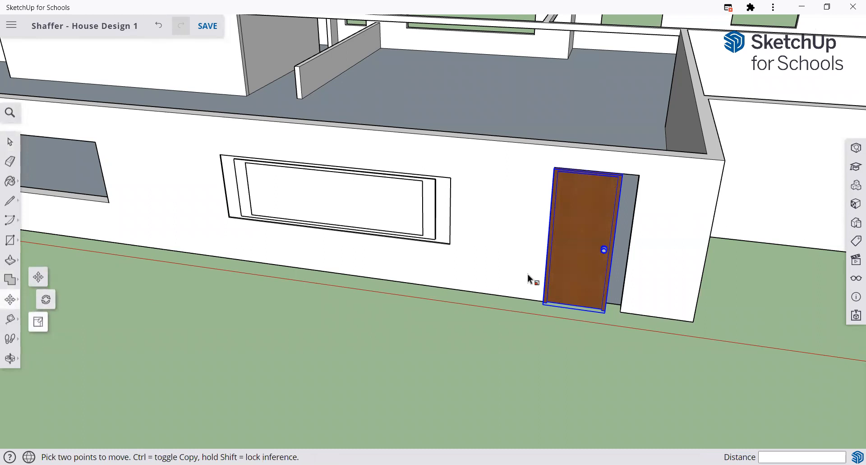
{"action": "left_click_drag", "start_coordinate": [614, 250], "coordinate": [631, 251]}
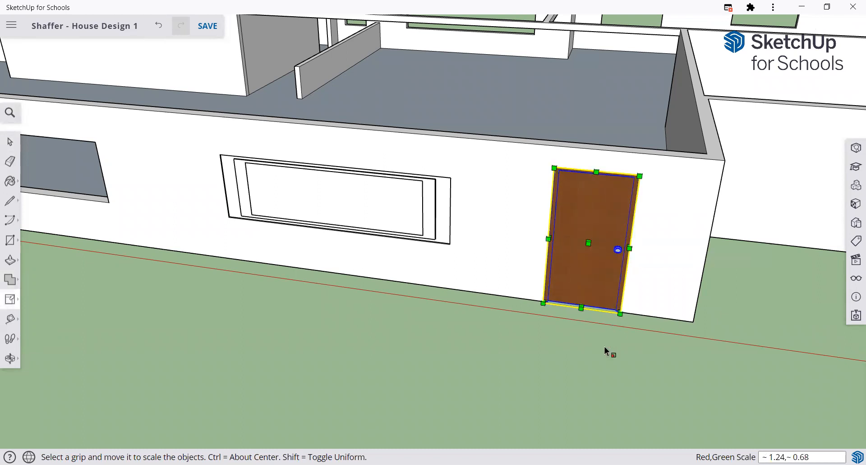
{"action": "key", "text": "BackSpace"}
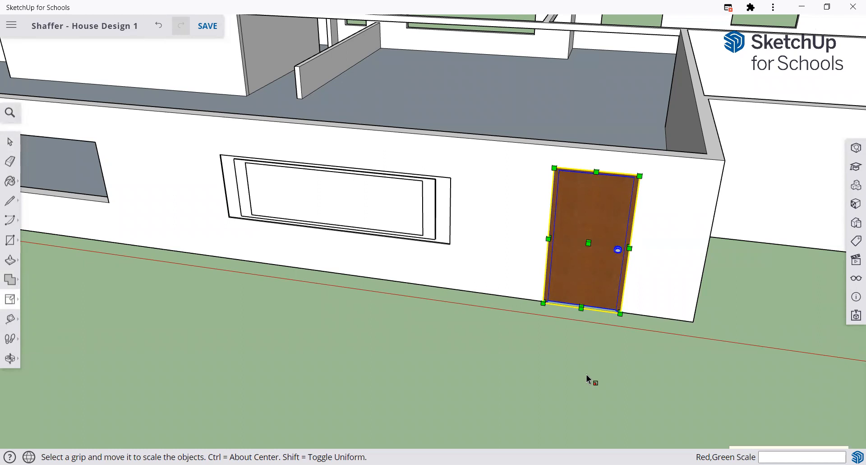
{"action": "key", "text": "space"}
{"action": "left_click", "coordinate": [515, 387]}
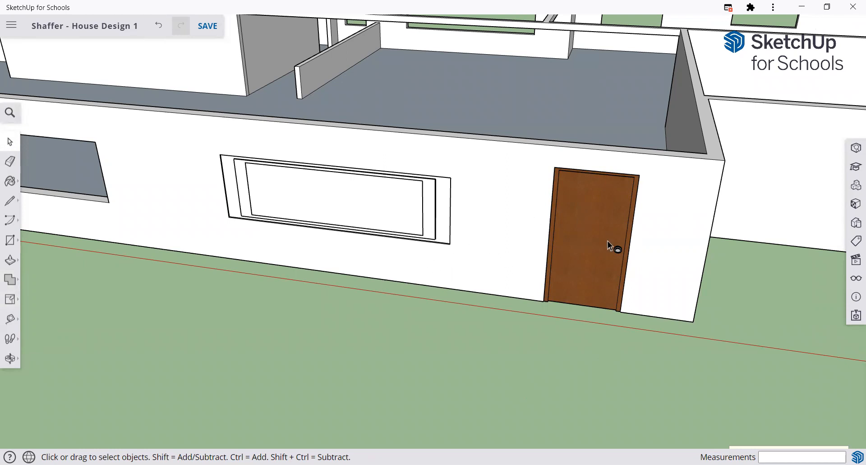
{"action": "scroll", "coordinate": [424, 345], "scroll_direction": "down", "scroll_amount": 3}
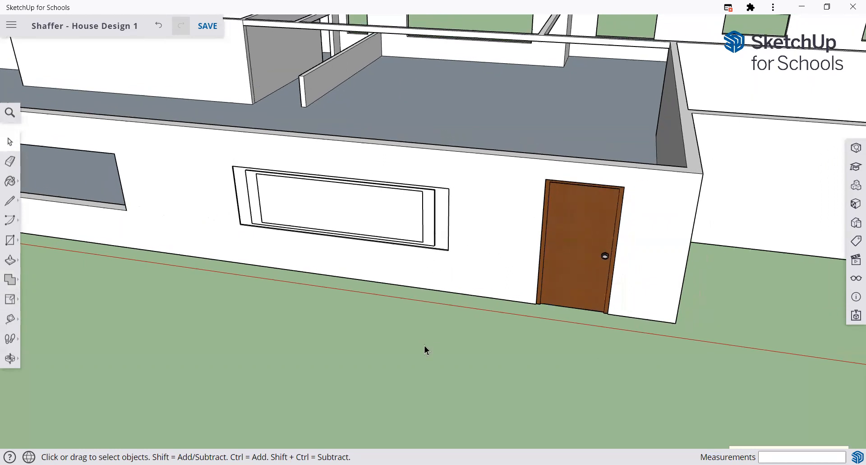
{"action": "scroll", "coordinate": [424, 345], "scroll_direction": "down", "scroll_amount": 5}
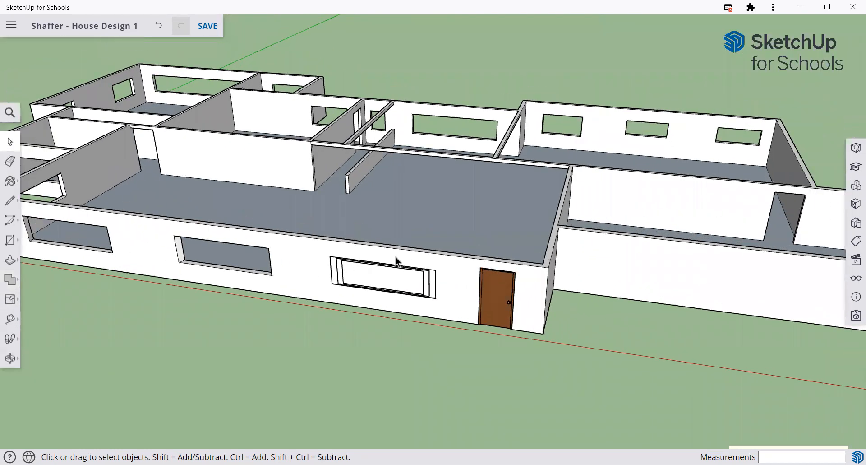
{"action": "scroll", "coordinate": [406, 287], "scroll_direction": "down", "scroll_amount": 2}
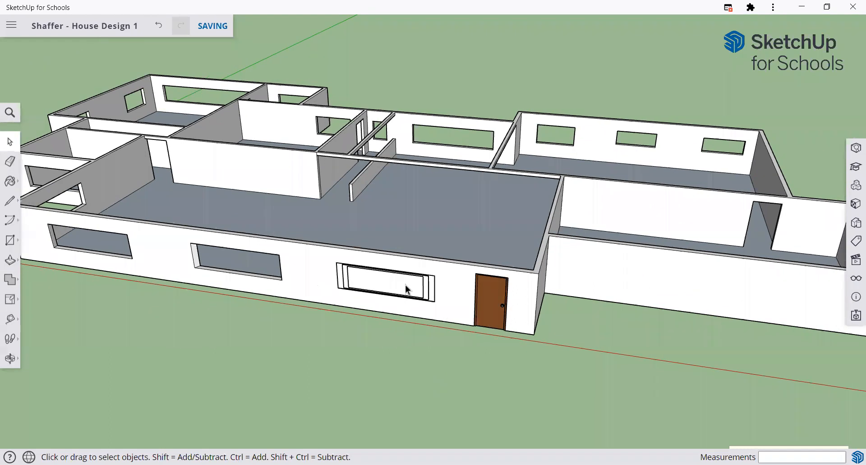